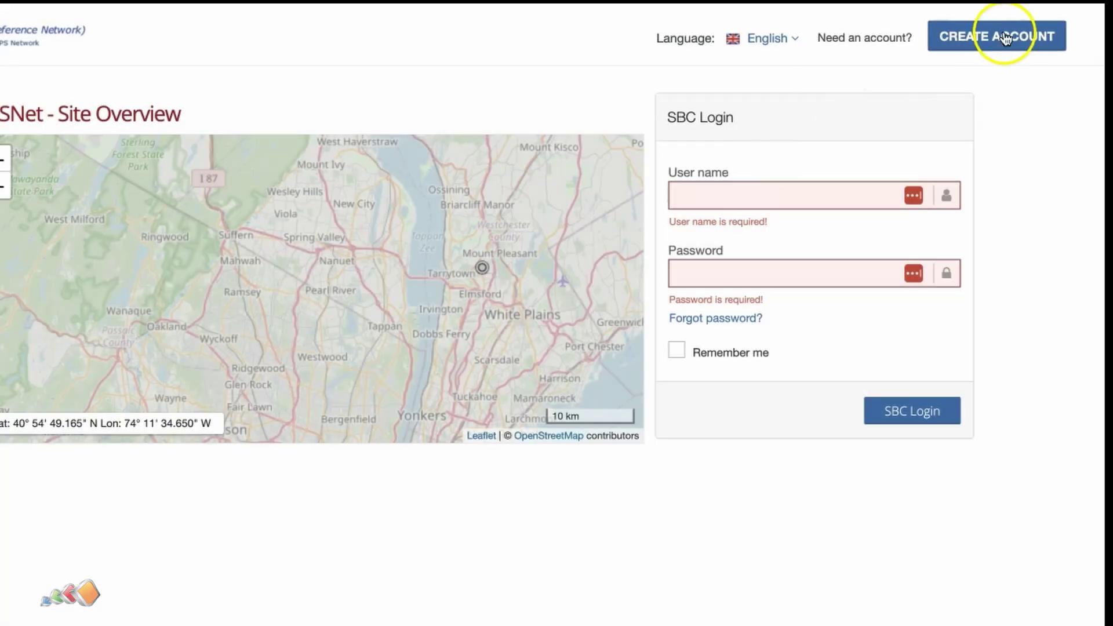
Register a new NYSNet account, entering the account user name and submitting Sign Up
left_click(980, 26)
left_click(316, 223)
type("Avios Media")
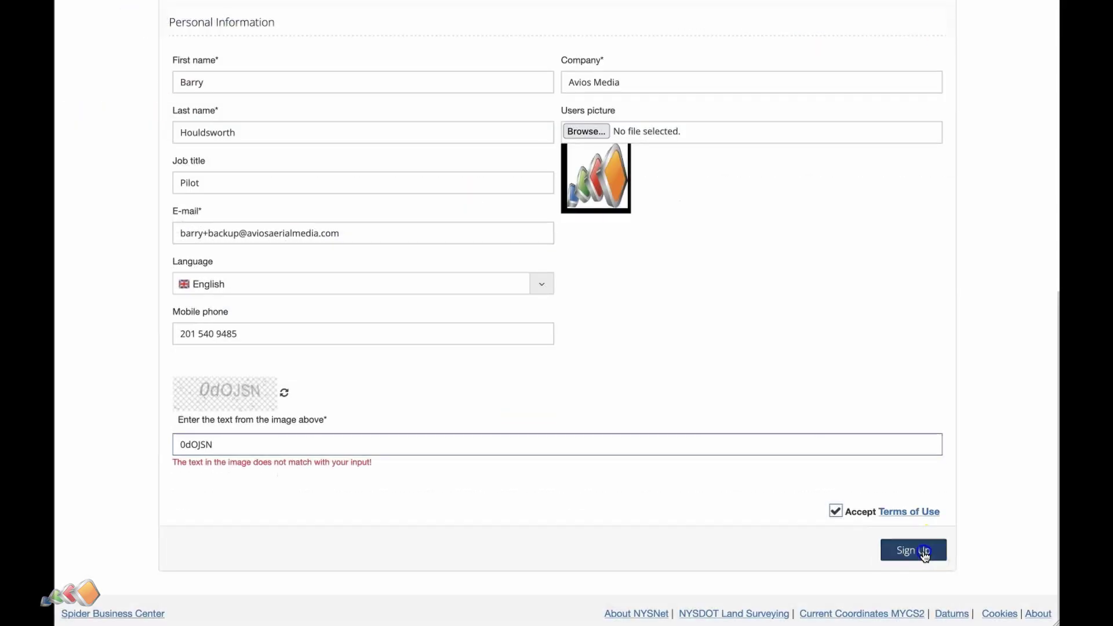
left_click(924, 553)
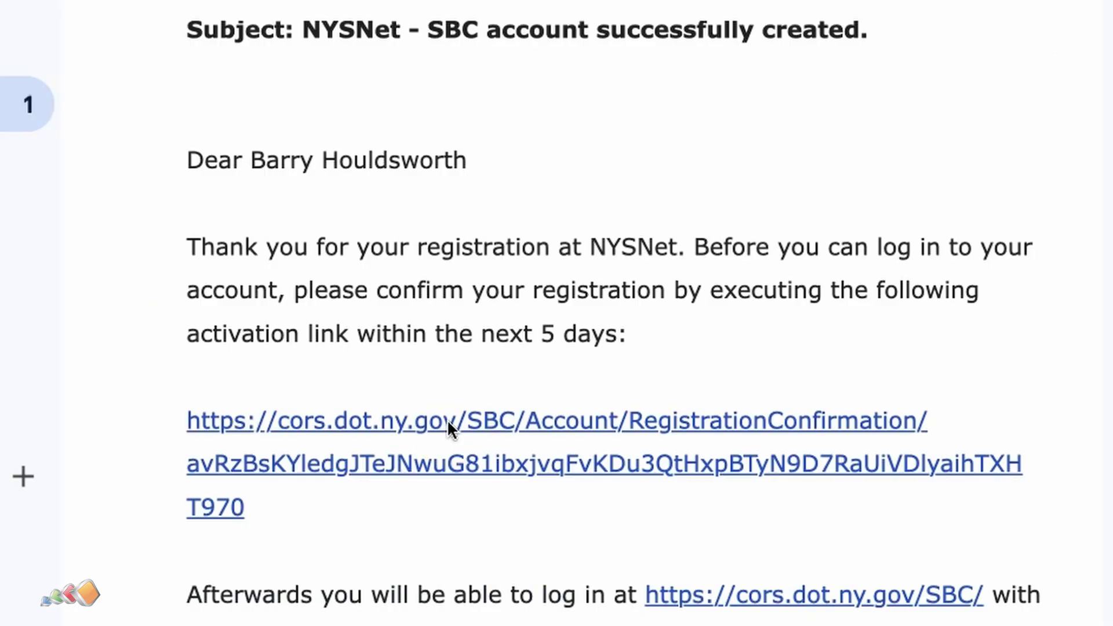
Activate the account from the confirmation email, sign in, and save the login in LastPass
left_click(447, 419)
left_click(911, 288)
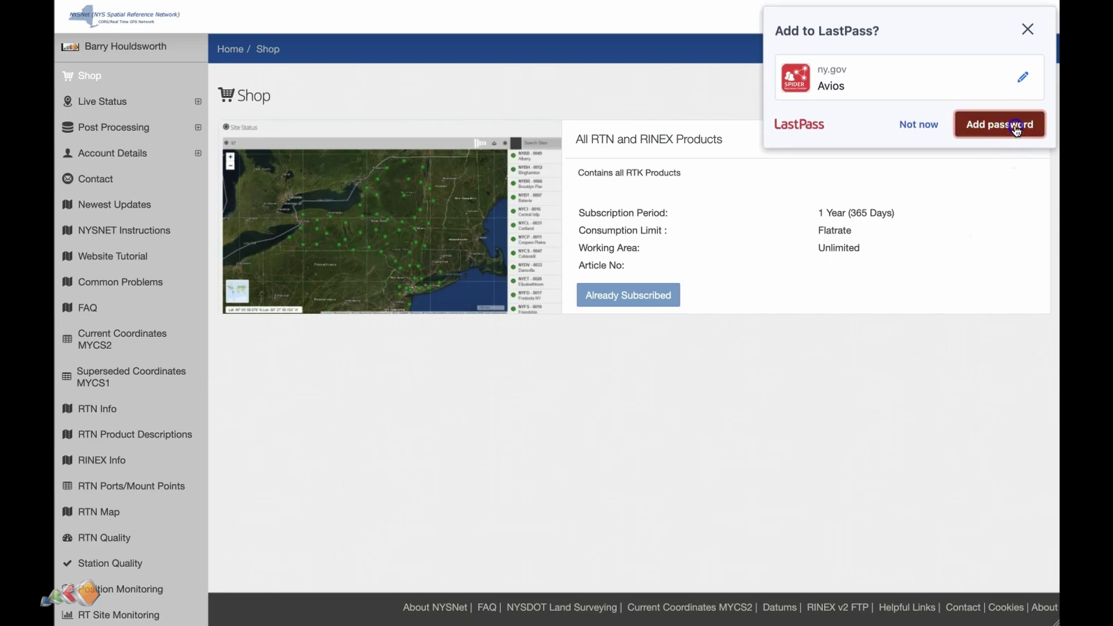
left_click(1016, 128)
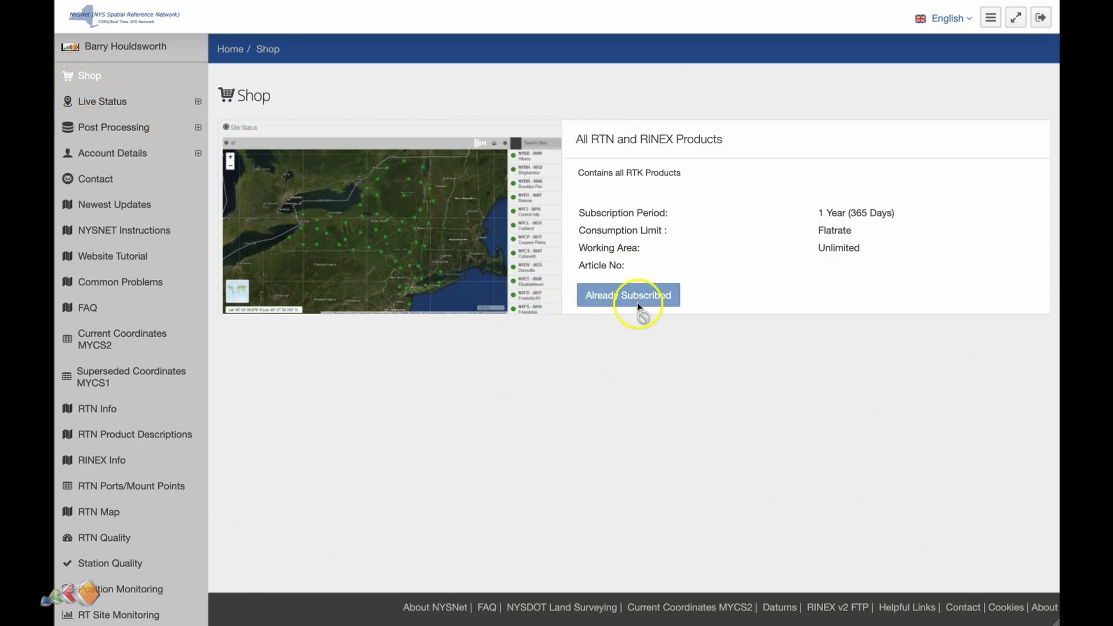
Confirm the active subscription under Account Details, then view the RTN Ports/Mount Points document for port 8080
left_click(112, 153)
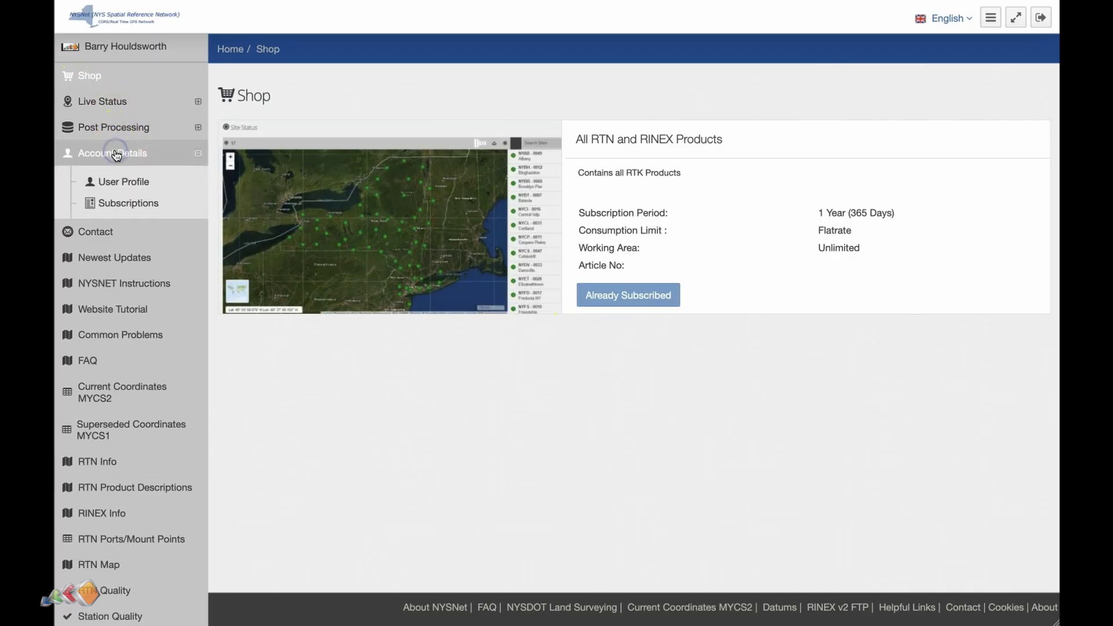
left_click(111, 203)
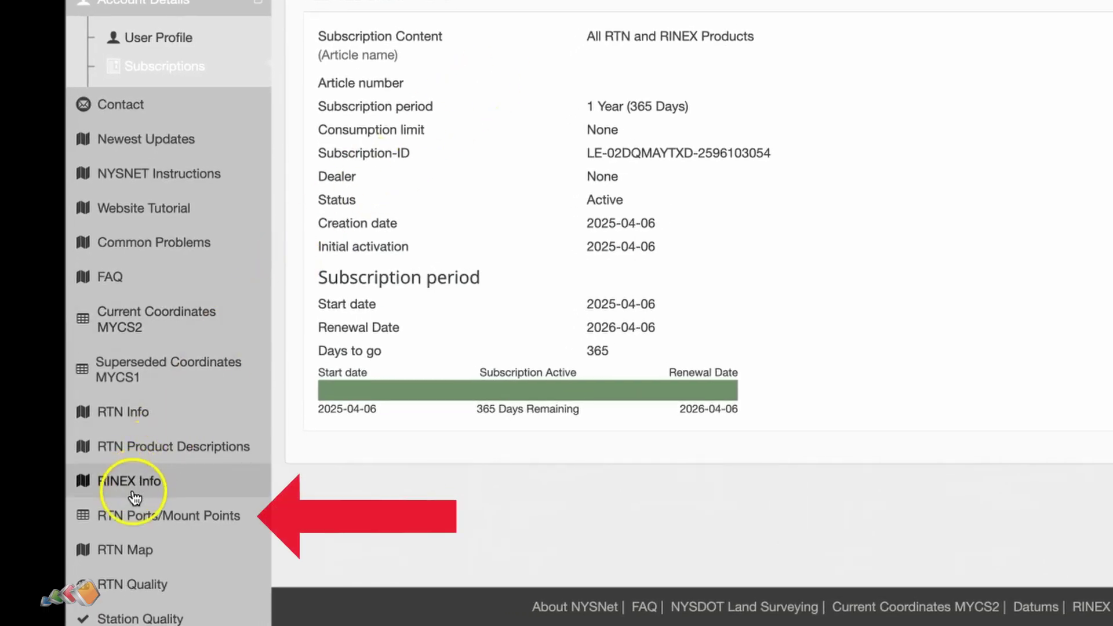
left_click(116, 516)
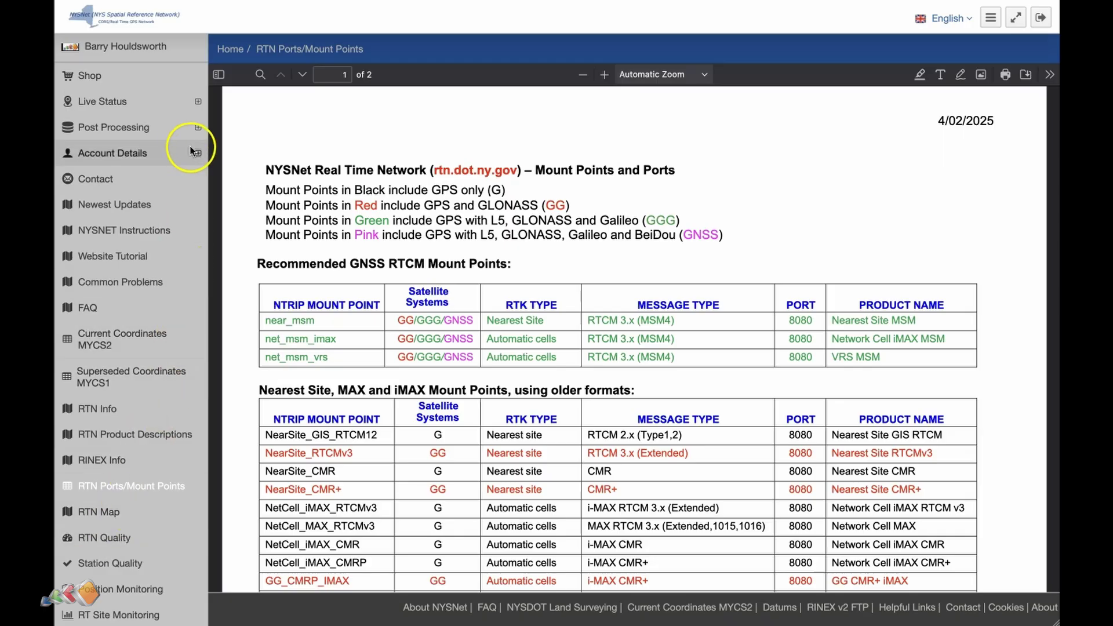
Show the Live Status Site Status map with its 56 listed reference sites
left_click(162, 106)
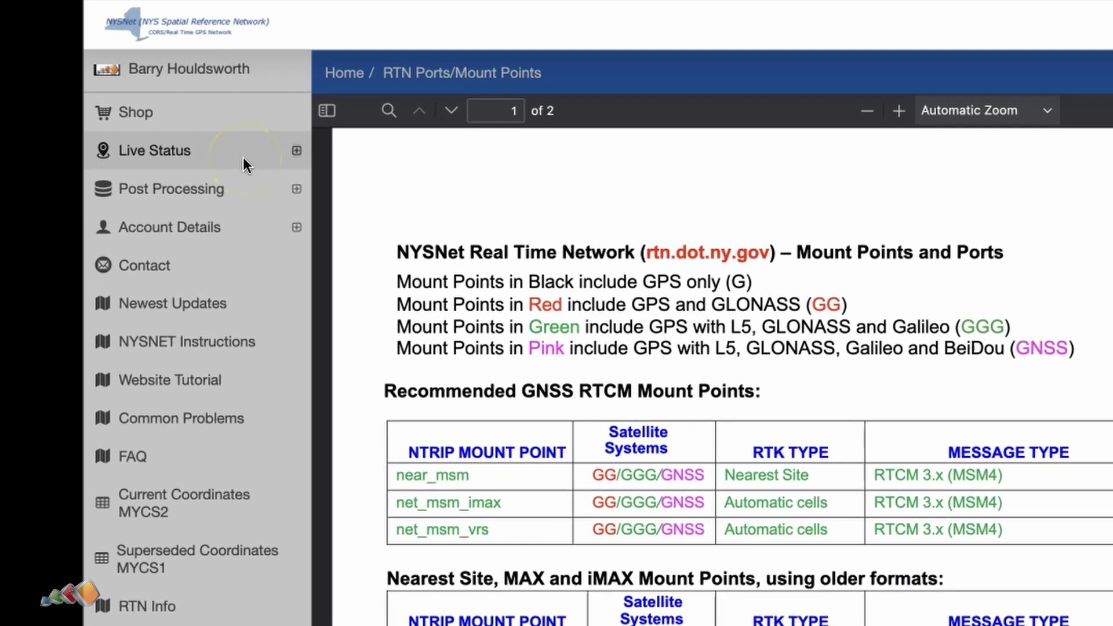
left_click(161, 106)
left_click(222, 249)
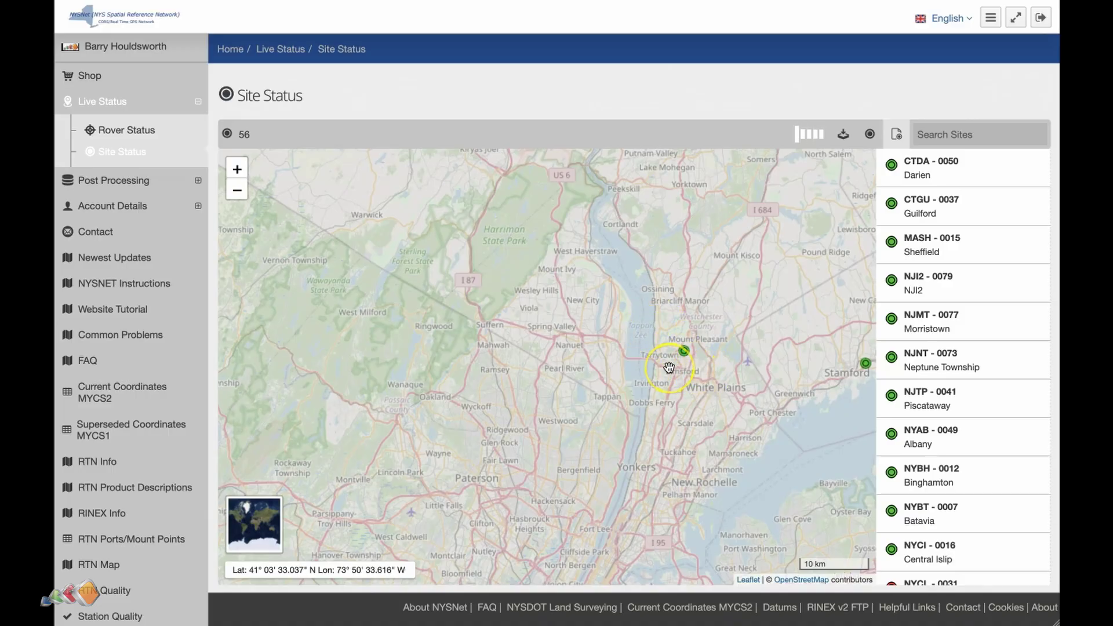
Zoom out the Site Status map to survey nearby stations, then reopen RTN Ports/Mount Points
scroll(669, 368, "down", 1)
scroll(669, 367, "down", 1)
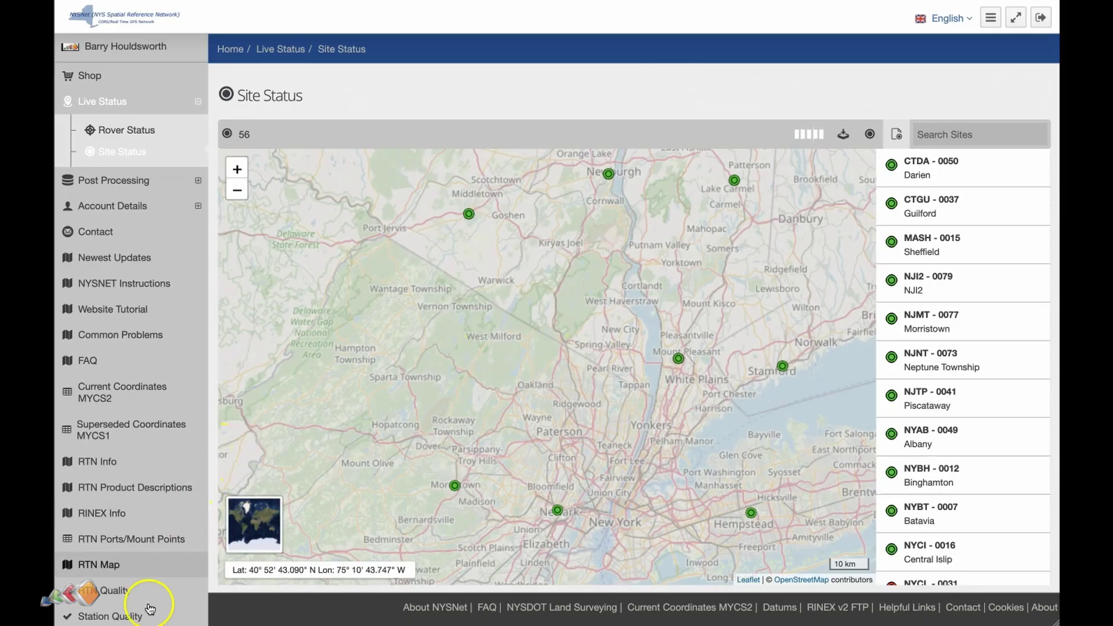
left_click(131, 539)
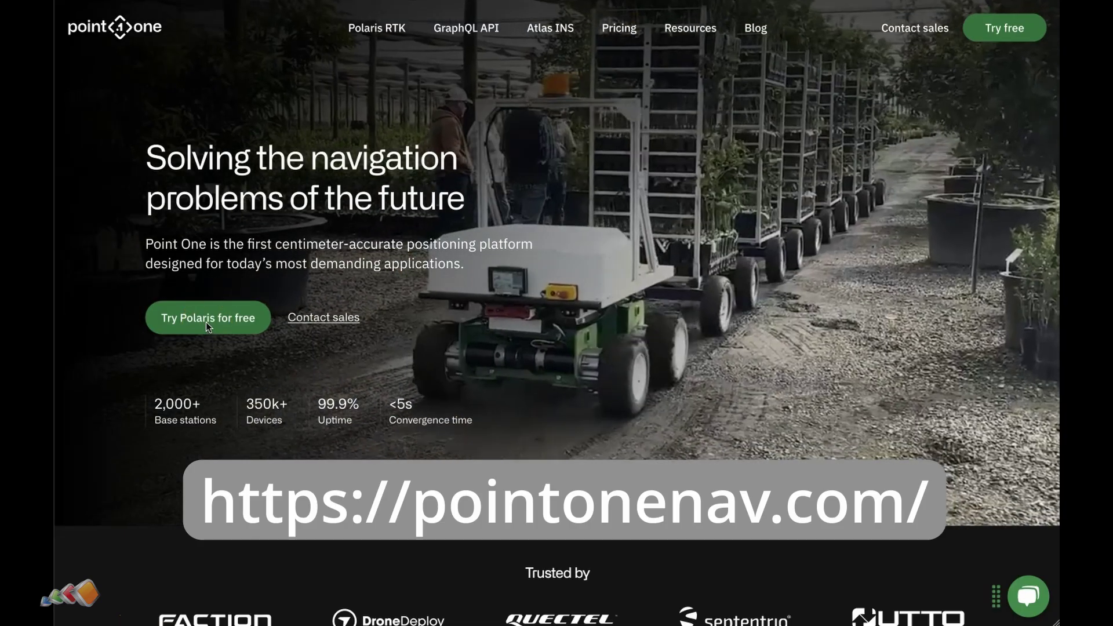
Create a free Polaris trial account with the user's e-mail, a password and full name
left_click(207, 322)
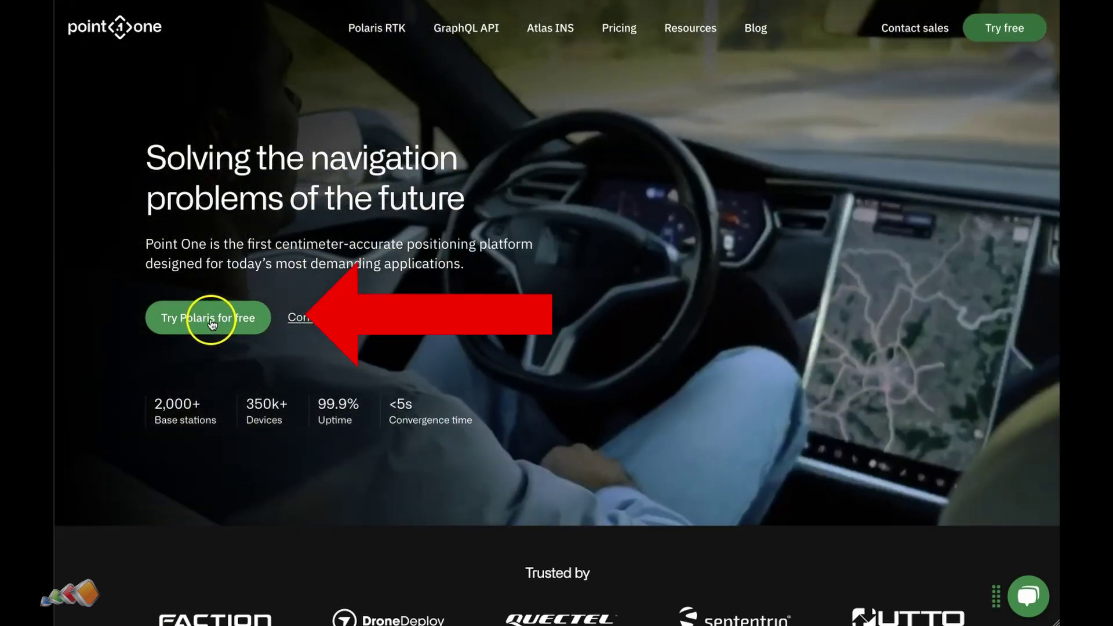
left_click(213, 322)
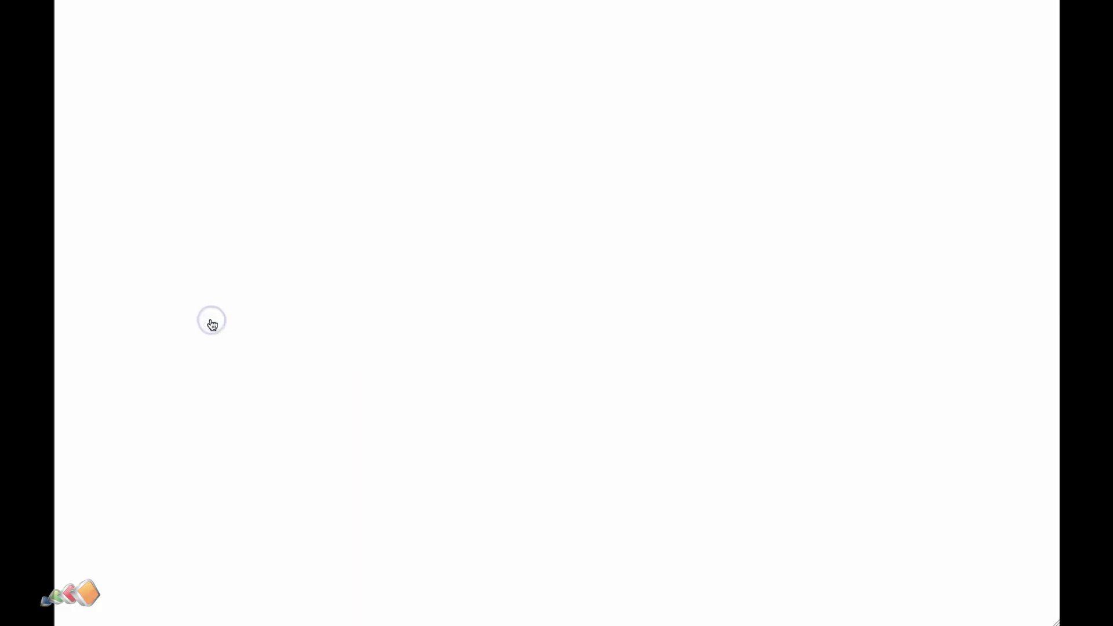
left_click(237, 265)
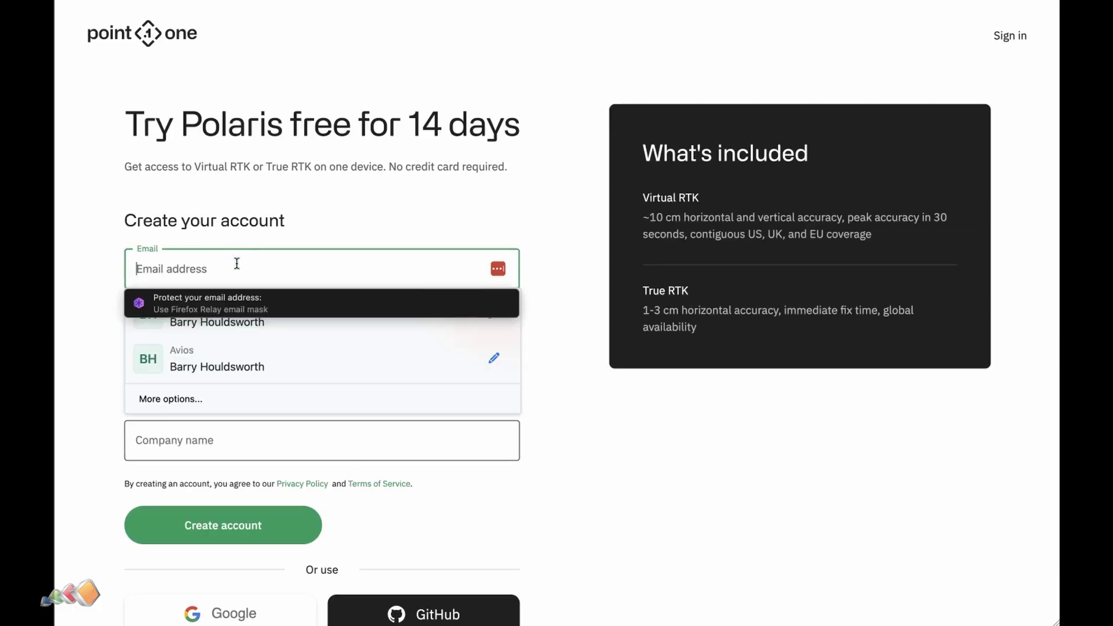
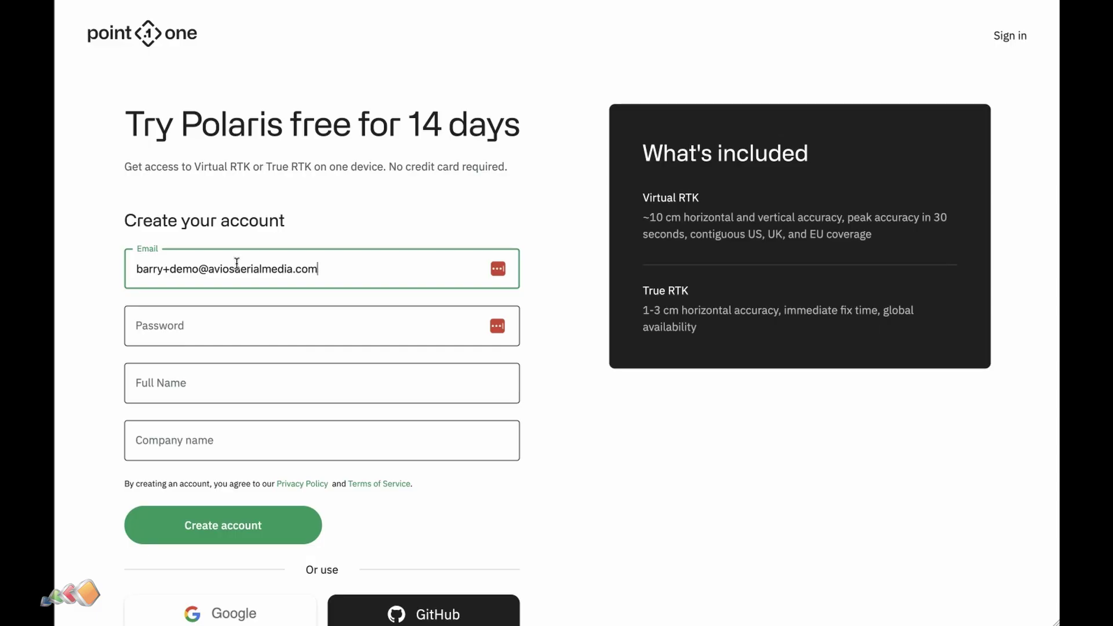
key("Tab")
type("********")
key("Tab")
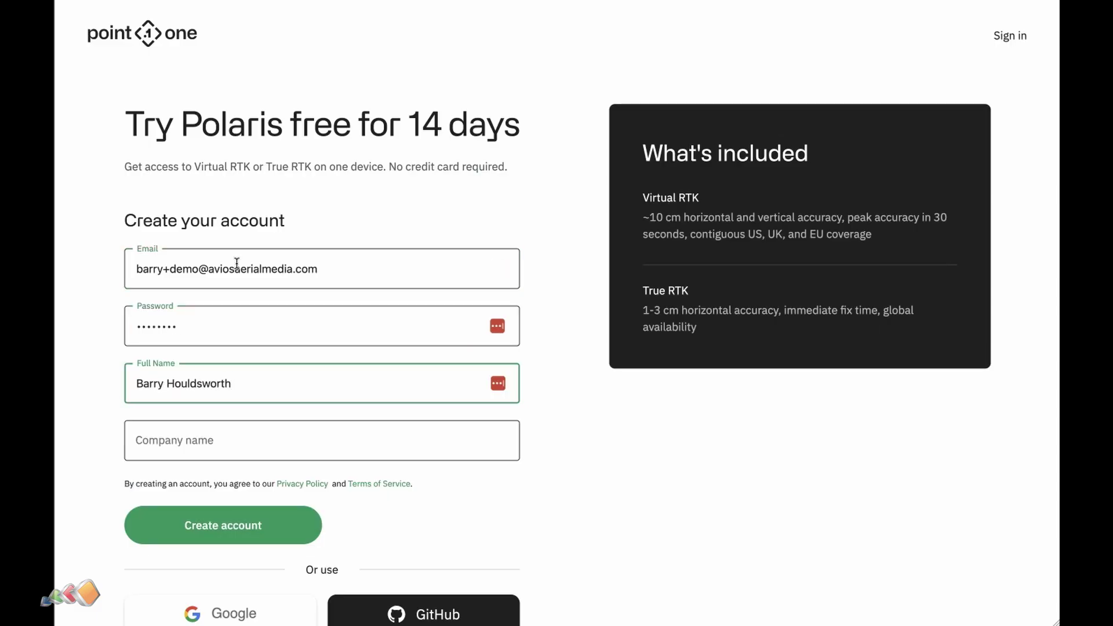
left_click(231, 529)
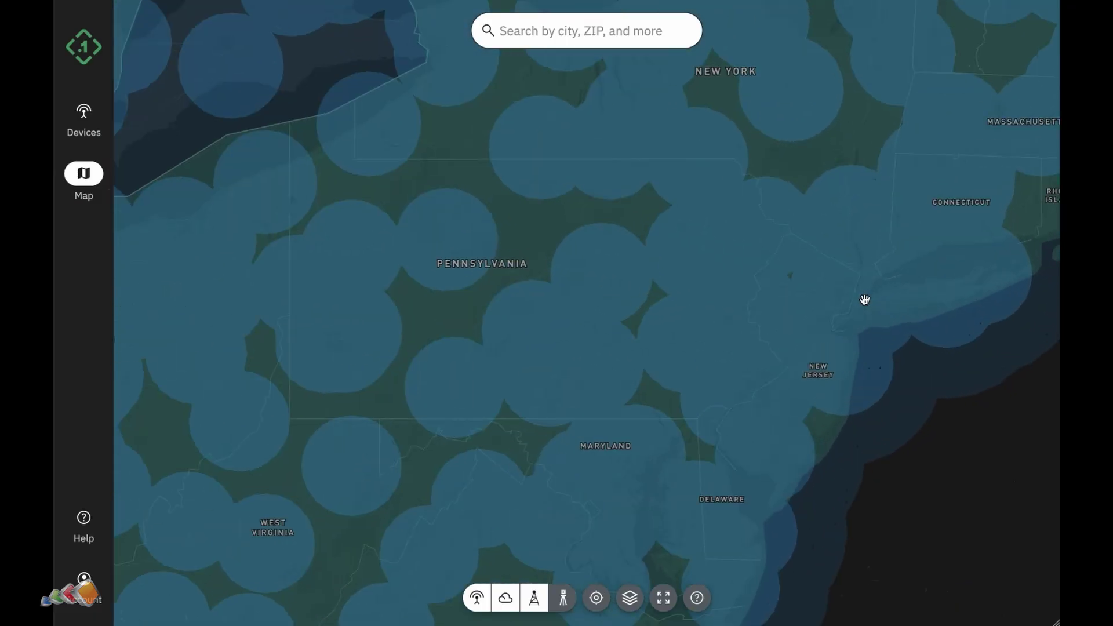
Search the coverage map for ZIP 07481 and choose Wyckoff, New Jersey as the location
scroll(865, 300, "up", 5)
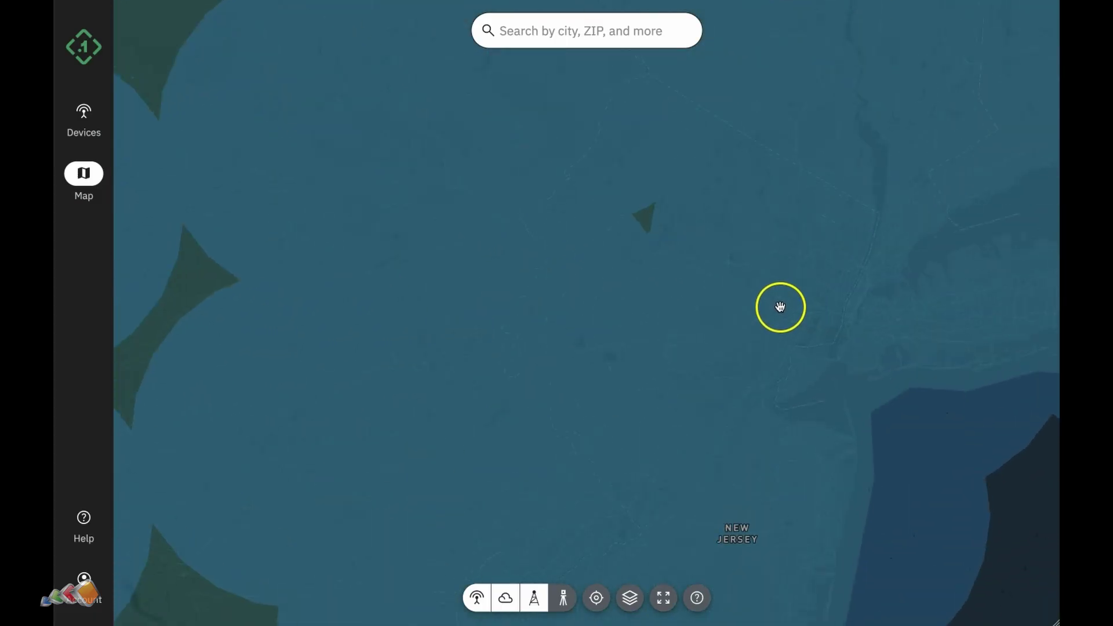
left_click_drag(731, 300, 738, 320)
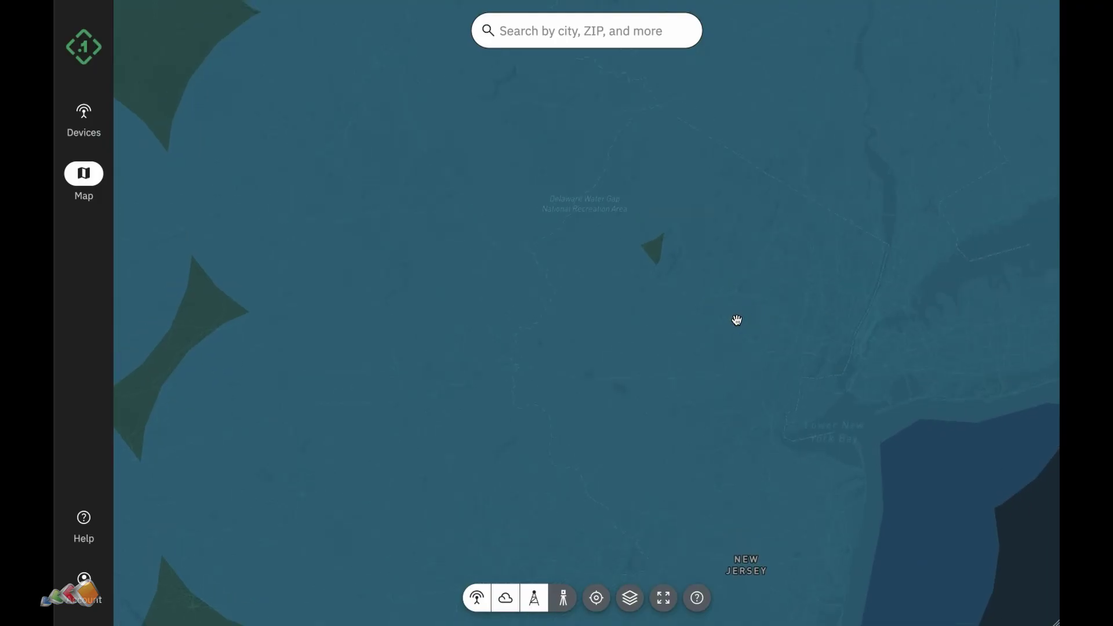
left_click(622, 37)
type("07481")
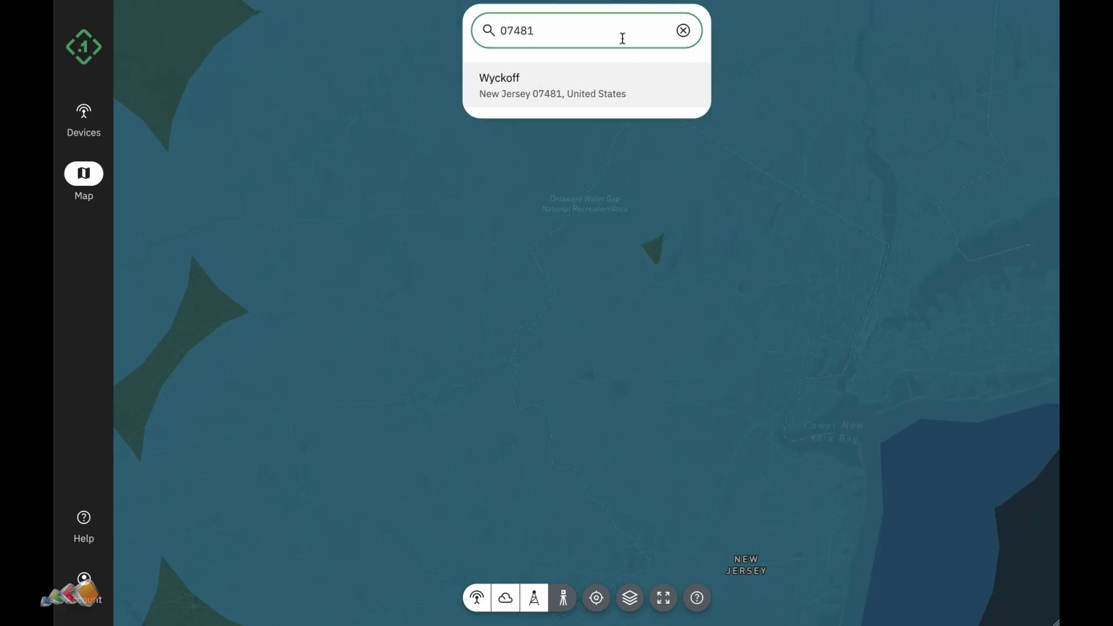
left_click(589, 80)
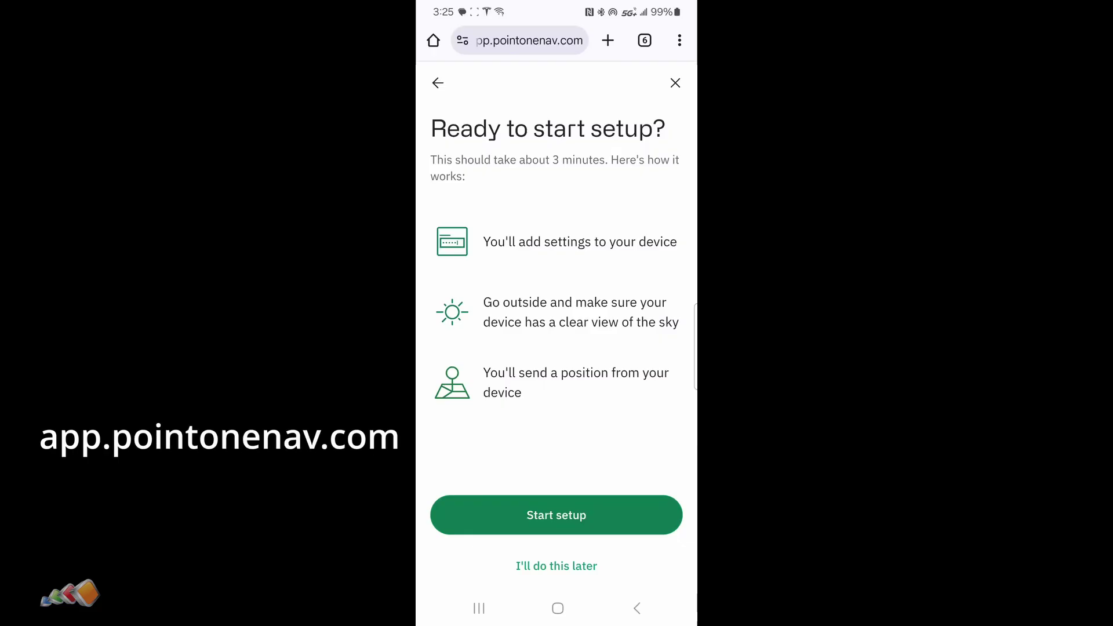
Start setup and read the caster truertk.pointonenav.com, port 2101 and mount point POLARIS
left_click(555, 515)
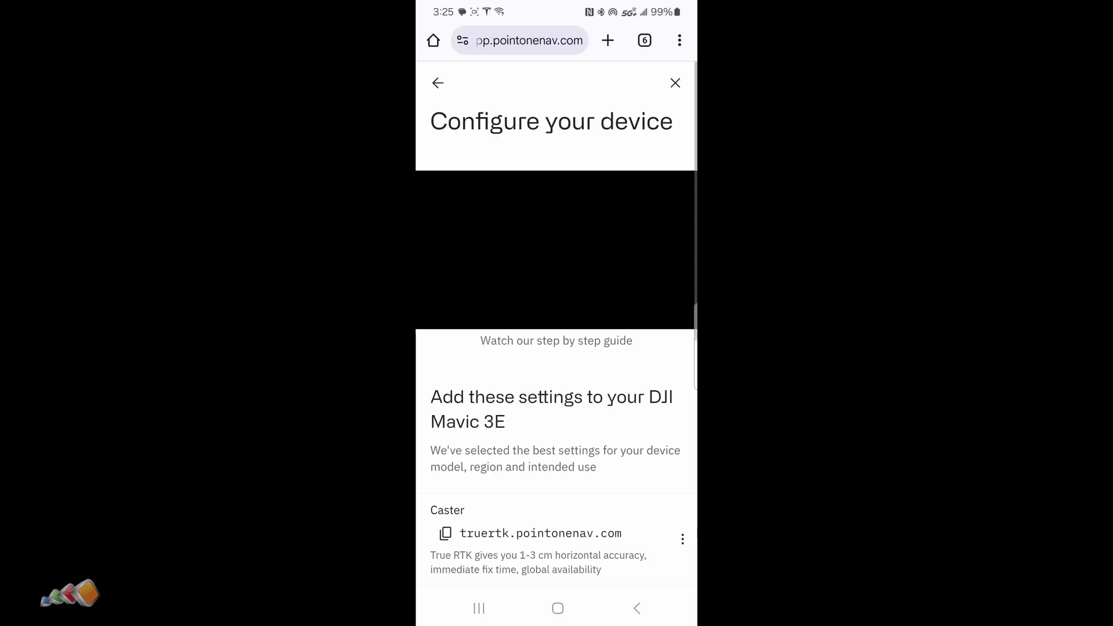
scroll(556, 324, "down", 3)
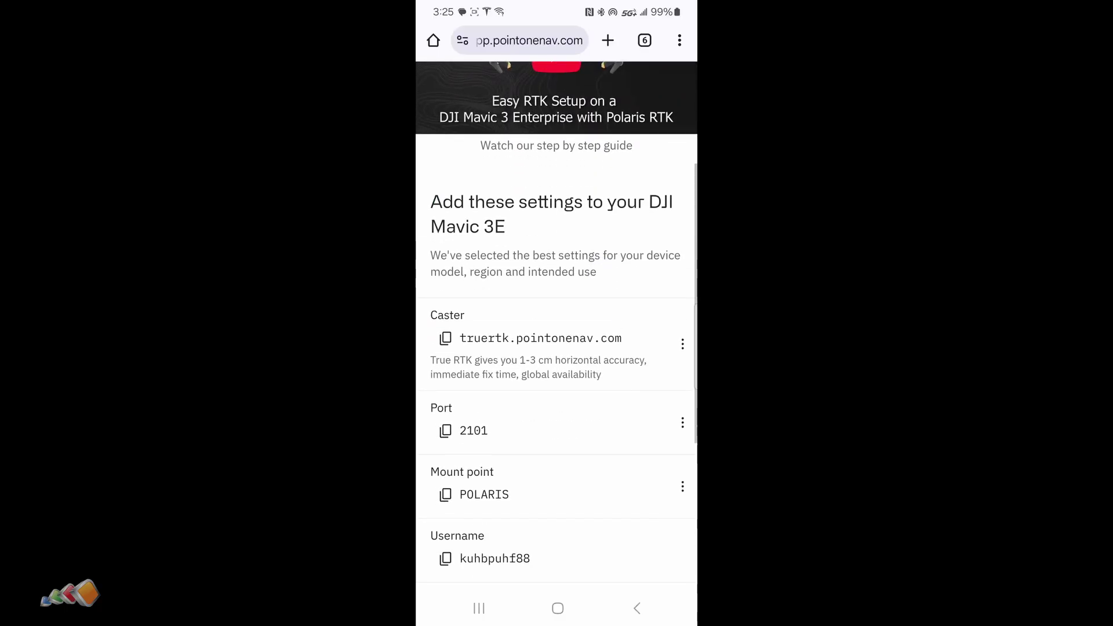
scroll(557, 324, "down", 4)
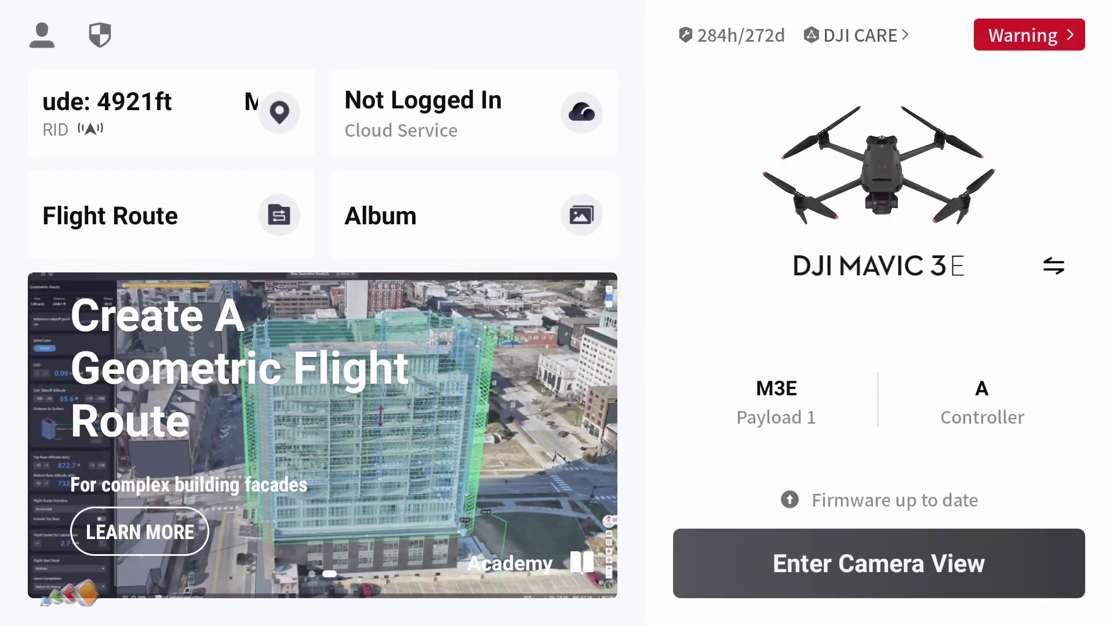
Set Obstacle Avoidance to Brake in Preflight Check and enter the camera view
left_click(923, 556)
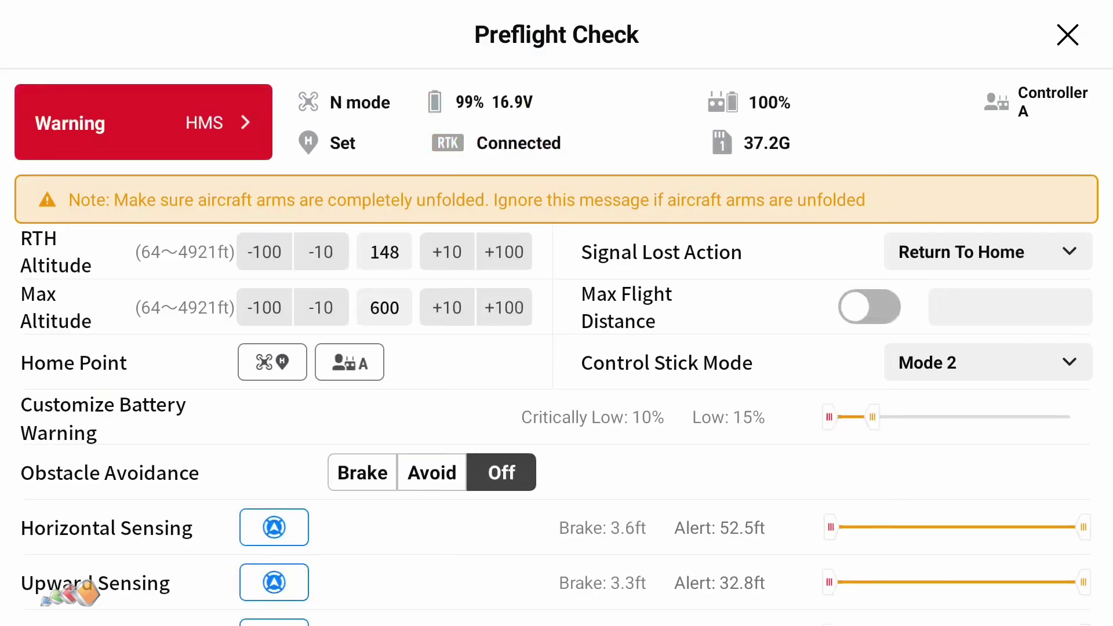
left_click(362, 472)
left_click(1067, 35)
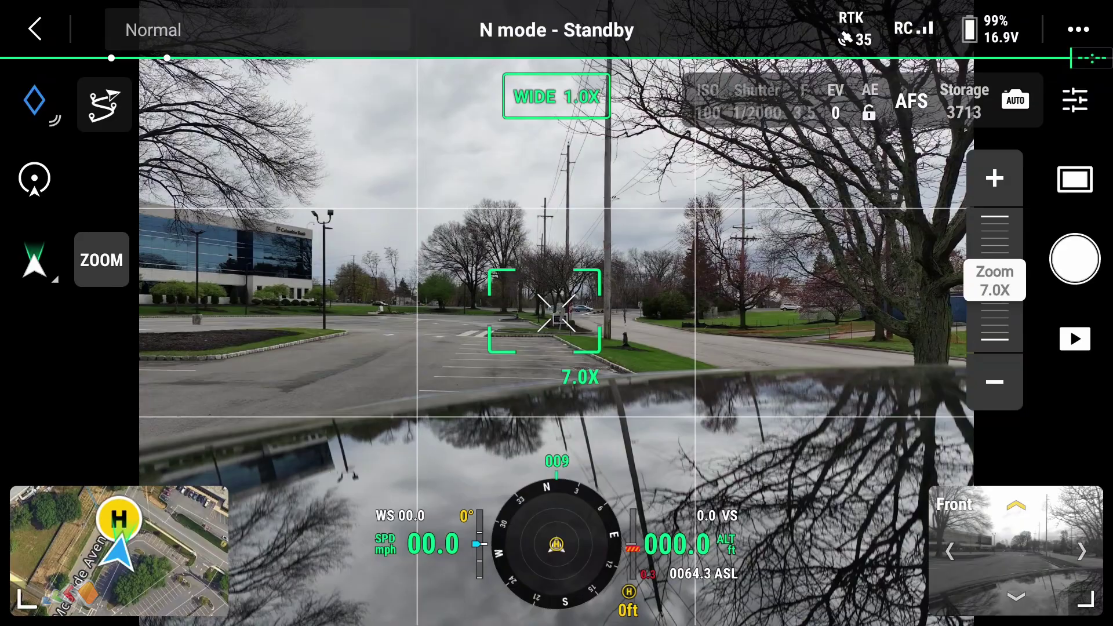
Open Flight Settings and scroll through its panel to the positioning options
left_click(1078, 29)
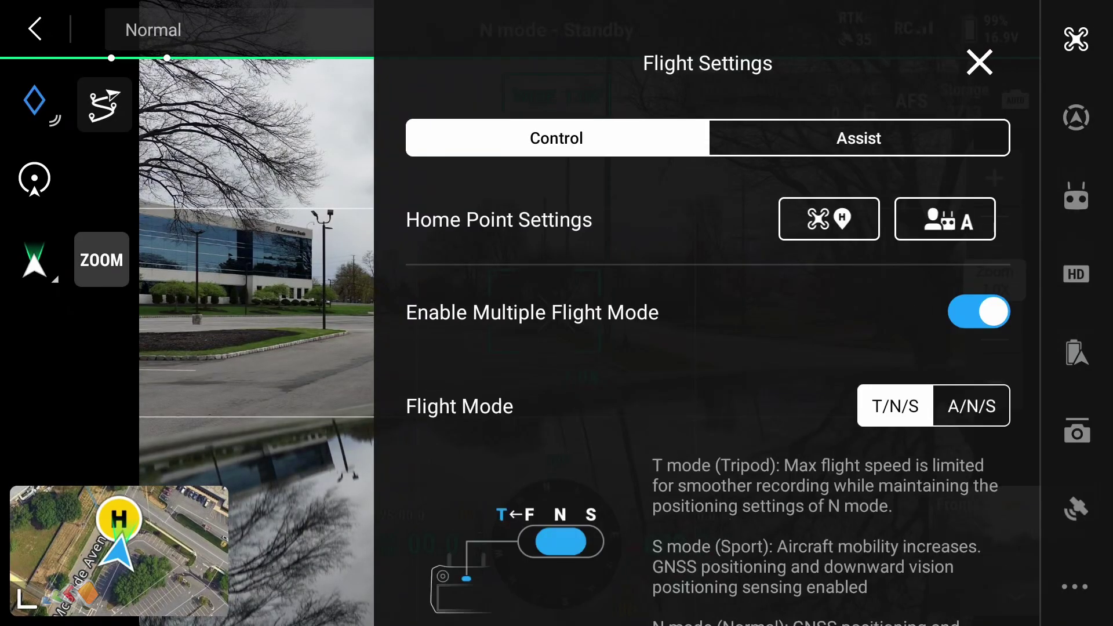
left_click_drag(851, 350, 833, 141)
left_click_drag(827, 383, 821, 203)
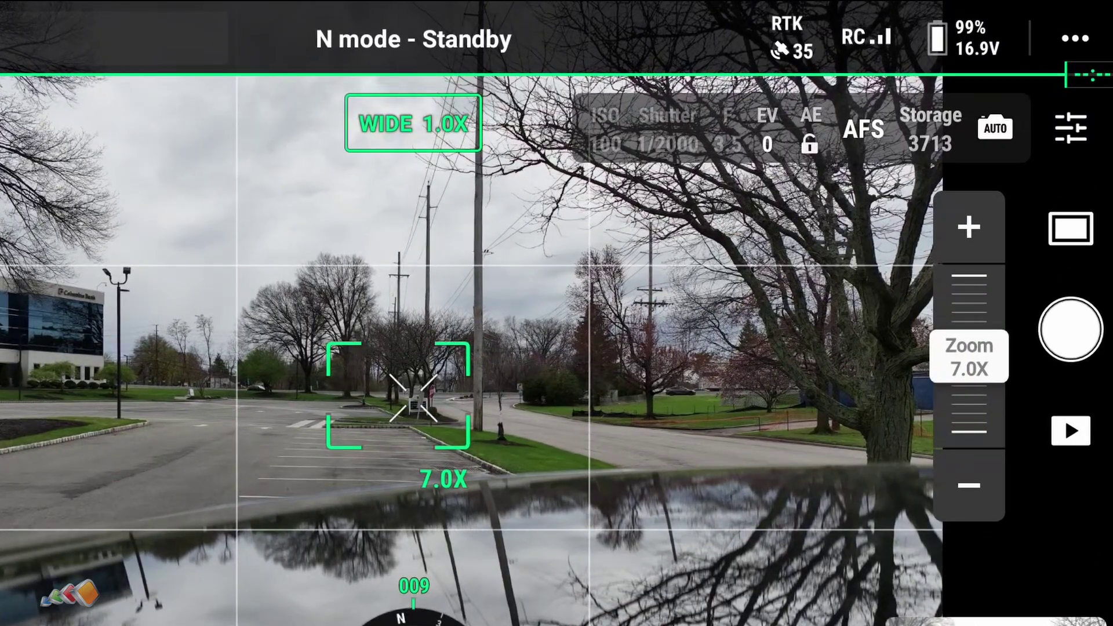
left_click(1075, 38)
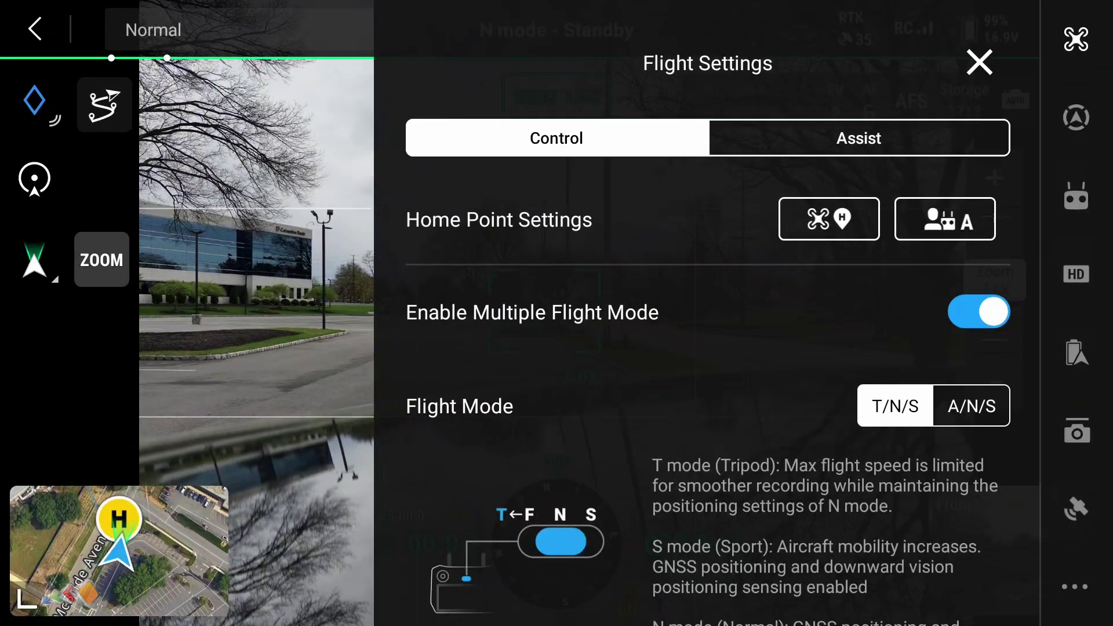
left_click_drag(856, 352, 842, 187)
left_click_drag(830, 402, 827, 122)
Open RTK precise positioning settings and start editing the Custom Network RTK connection
left_click(1075, 508)
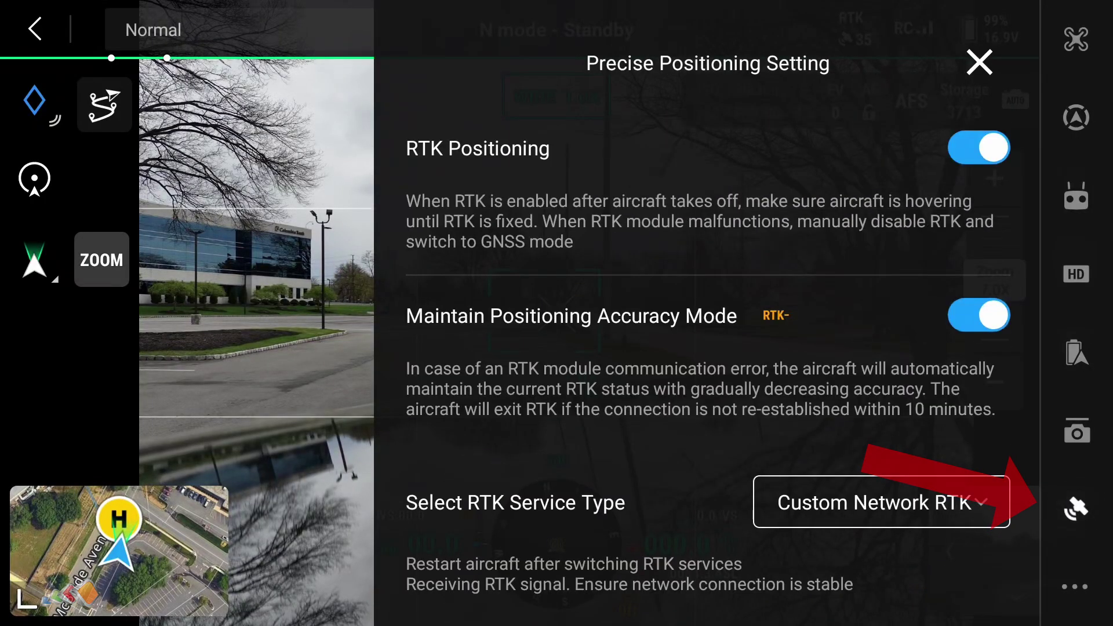
scroll(707, 348, "down", 1)
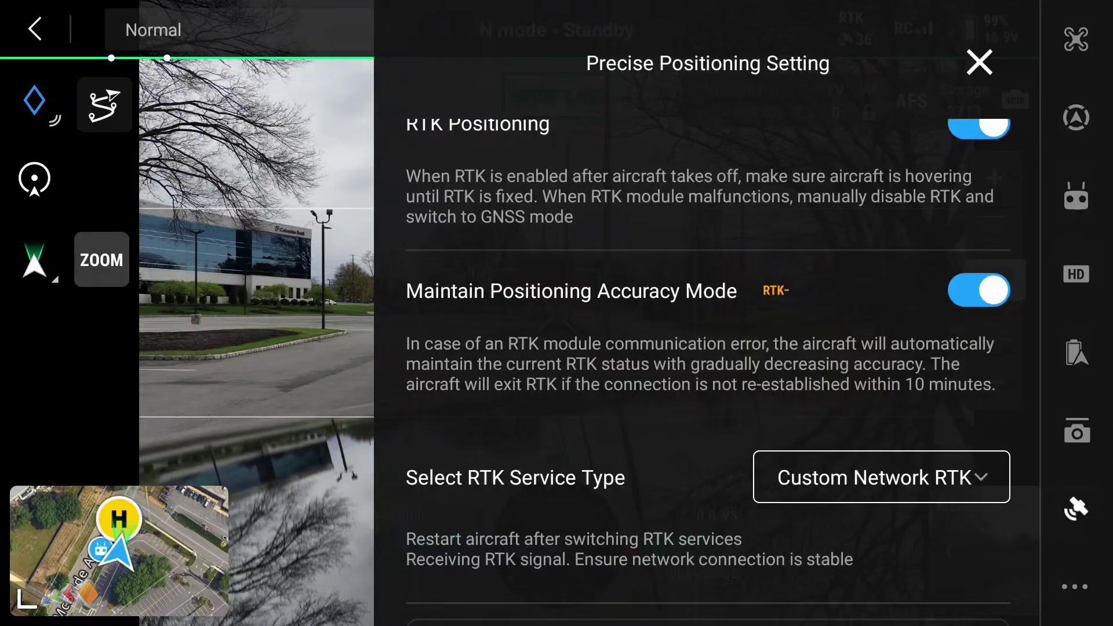
left_click_drag(889, 568, 889, 468)
mouse_move(902, 390)
left_mouse_down()
mouse_move(904, 452)
mouse_move(894, 371)
left_mouse_up()
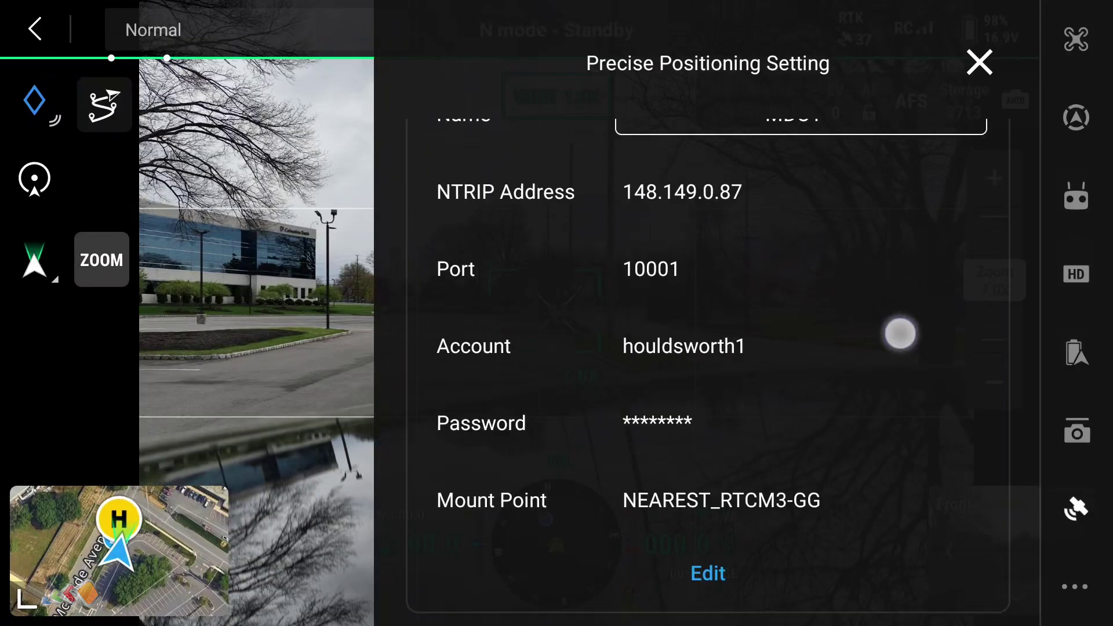
left_click(736, 518)
Change the Mount Point to POLARIS and save the Custom Network RTK profile
left_click_drag(929, 303, 929, 444)
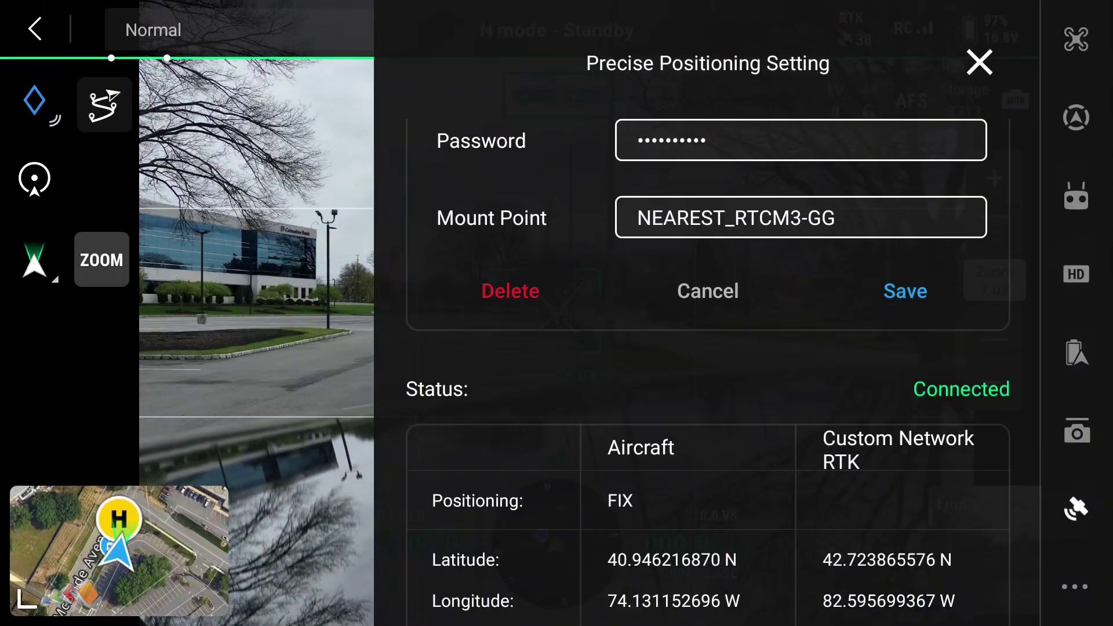
left_click(831, 203)
key("BackSpace")
key("BackSpace")
key("BackSpace")
key("BackSpace")
key("BackSpace")
key("BackSpace")
key("BackSpace")
key("BackSpace")
key("BackSpace")
key("BackSpace")
key("BackSpace")
key("BackSpace")
key("BackSpace")
key("BackSpace")
key("BackSpace")
key("BackSpace")
double_click(95, 481)
type("POLARIS")
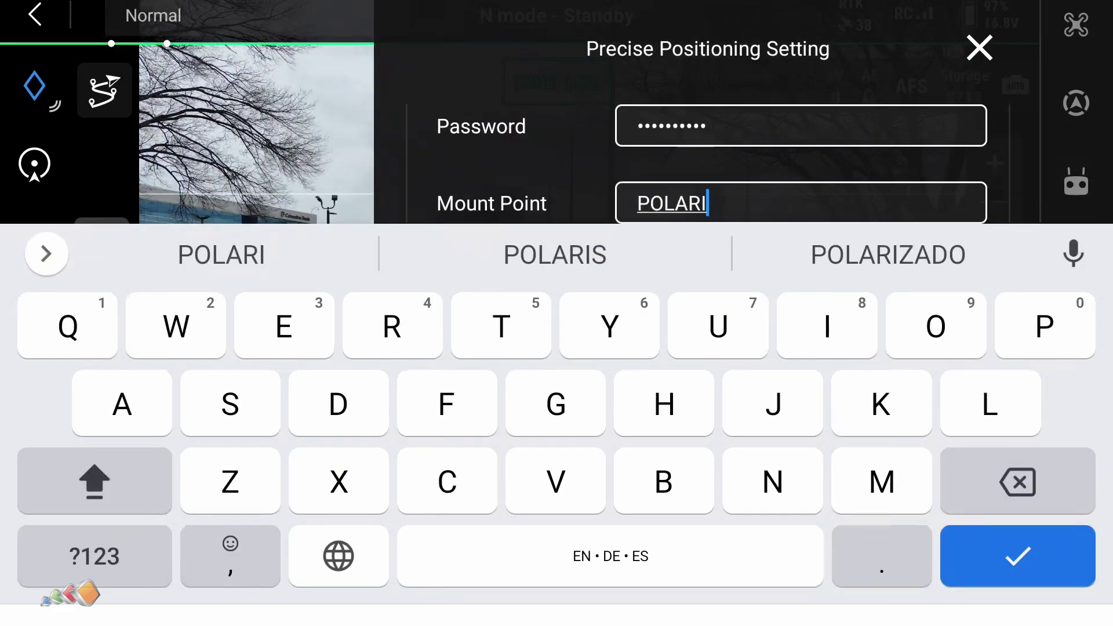
left_click(94, 556)
left_click_drag(926, 174, 927, 106)
left_click(1017, 556)
left_click(904, 214)
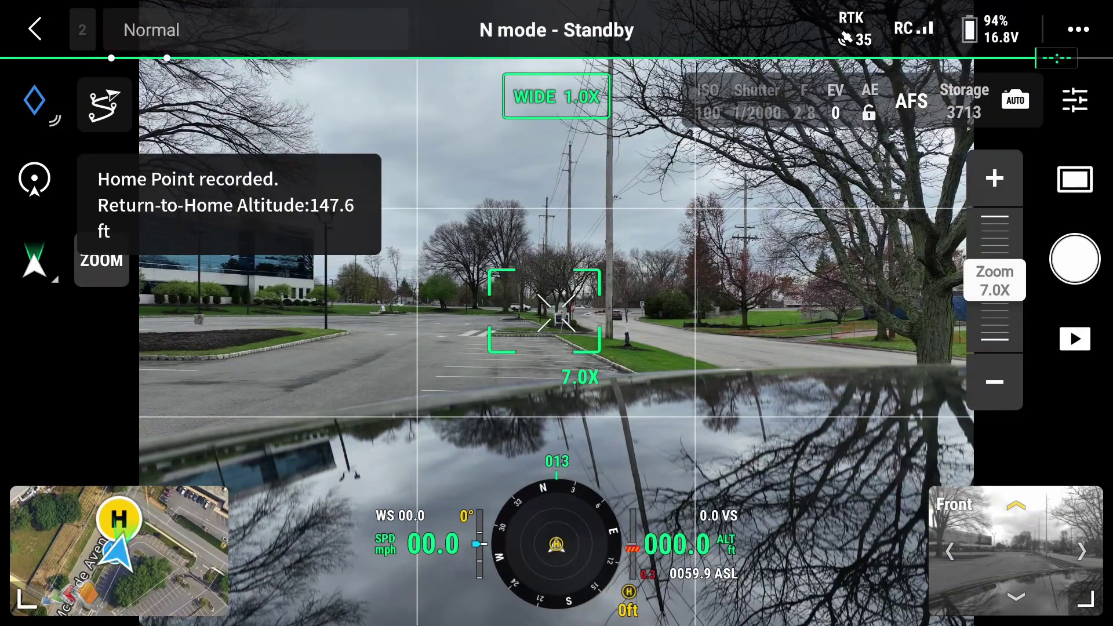
Check that RTK Precise Positioning reads Connected with FIX, then close the panel
left_click(1078, 29)
left_click(1079, 509)
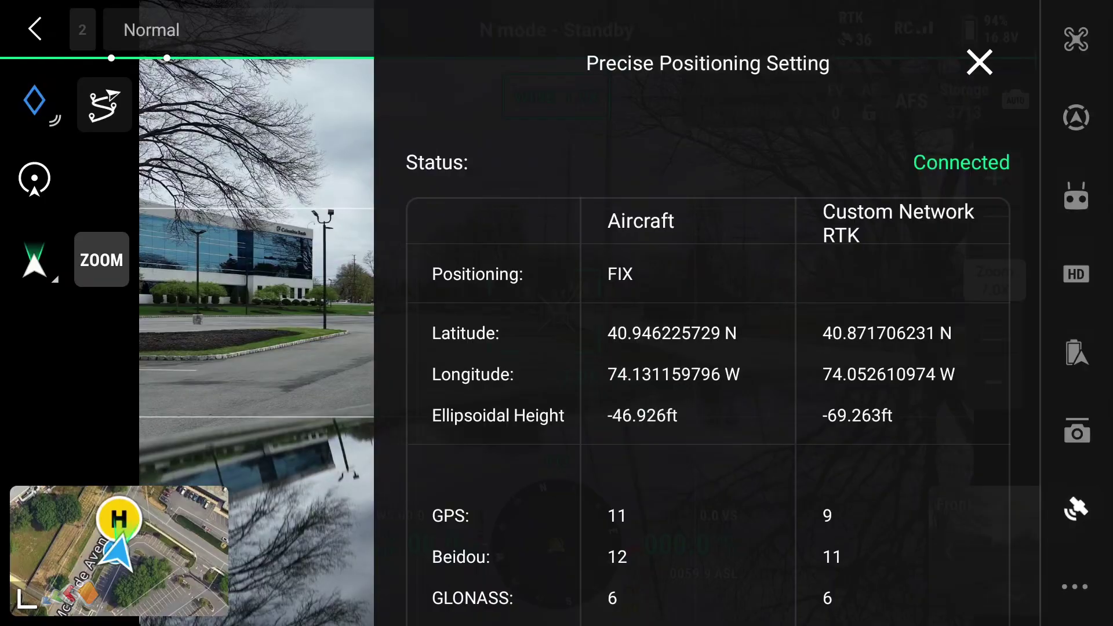
left_click_drag(852, 466, 832, 154)
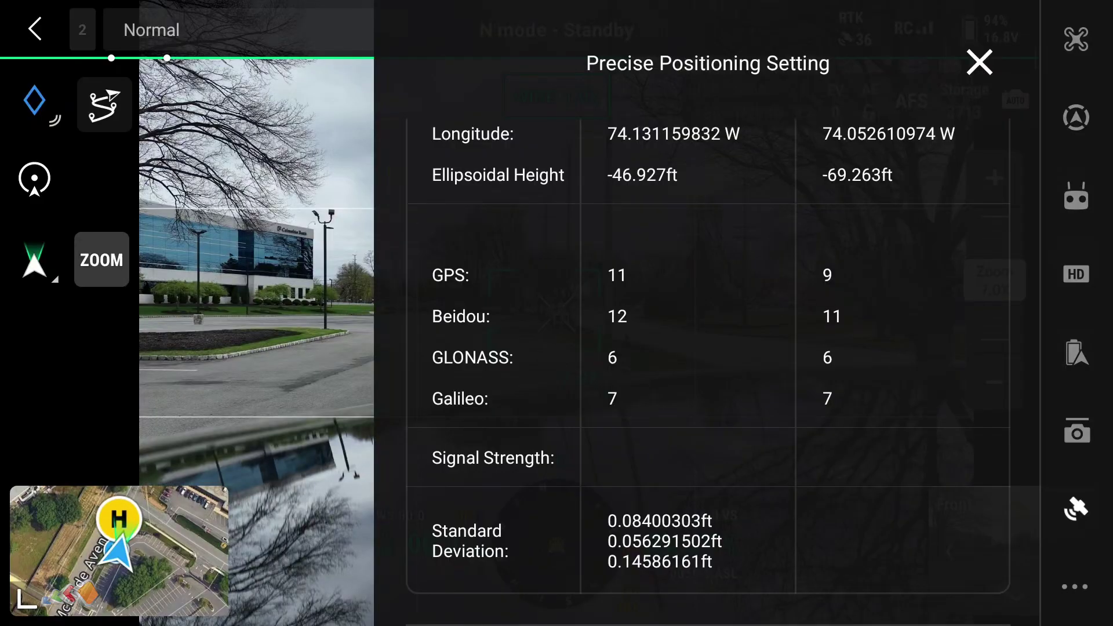
key("Escape")
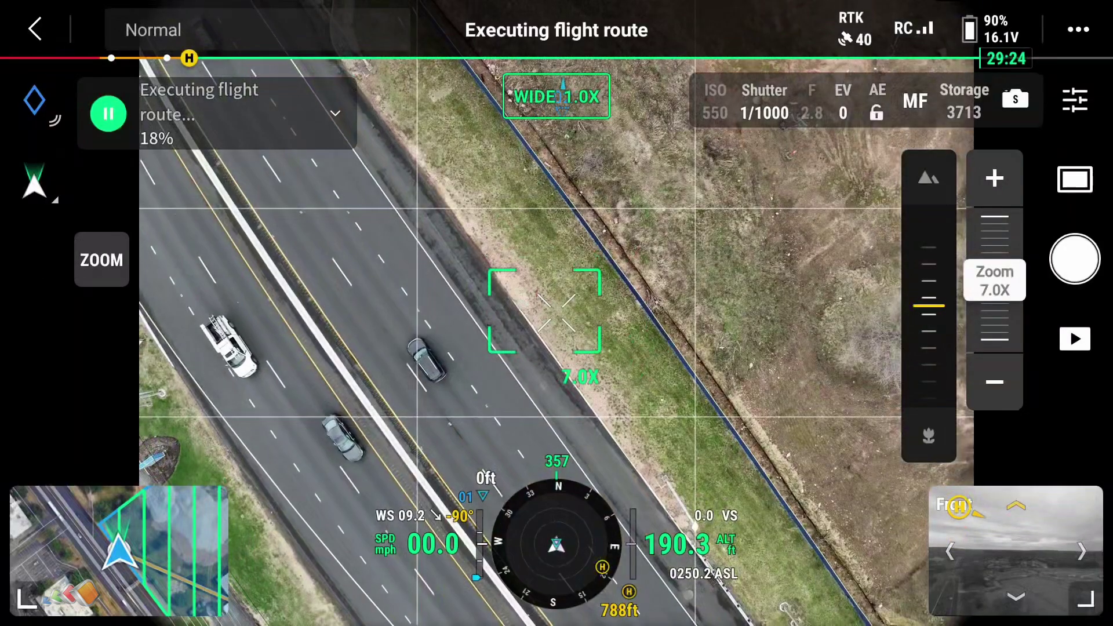